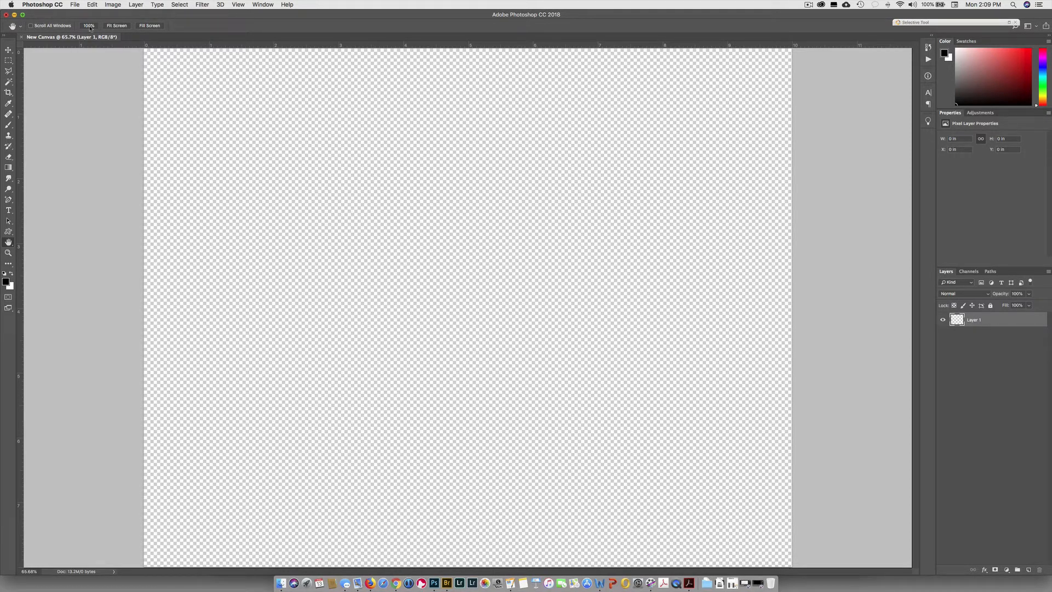
{"action": "left_click", "coordinate": [8, 92]}
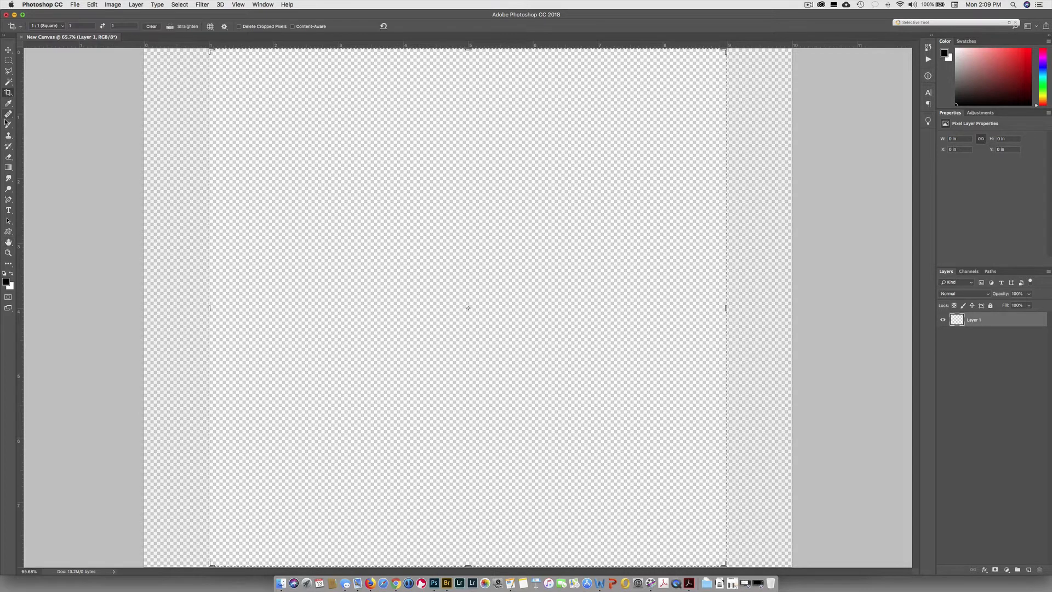
{"action": "left_click", "coordinate": [8, 124]}
{"action": "left_click", "coordinate": [8, 168]}
{"action": "left_click", "coordinate": [8, 200]}
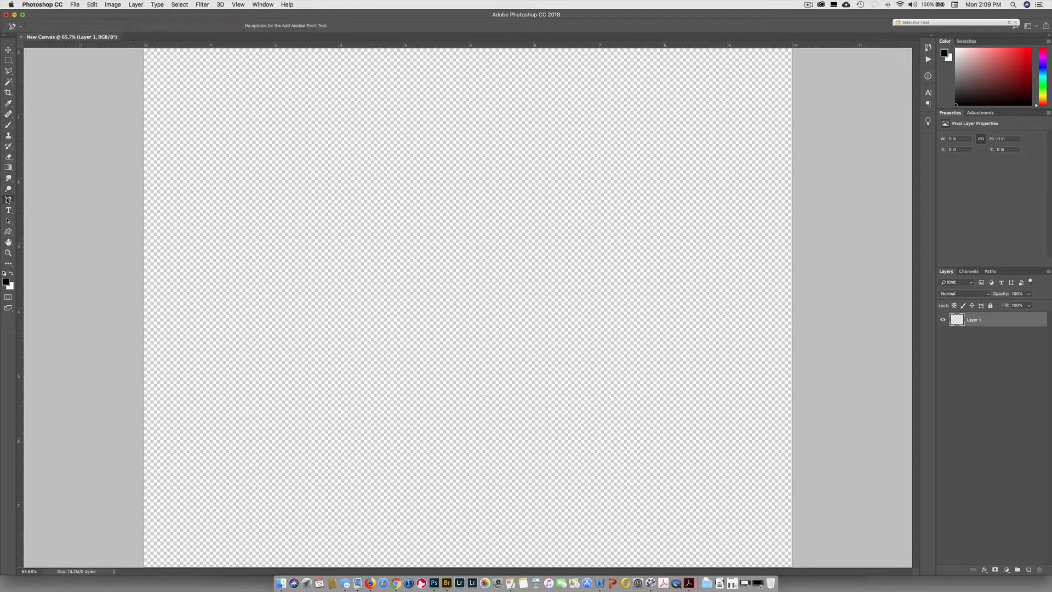
{"action": "left_click", "coordinate": [9, 50]}
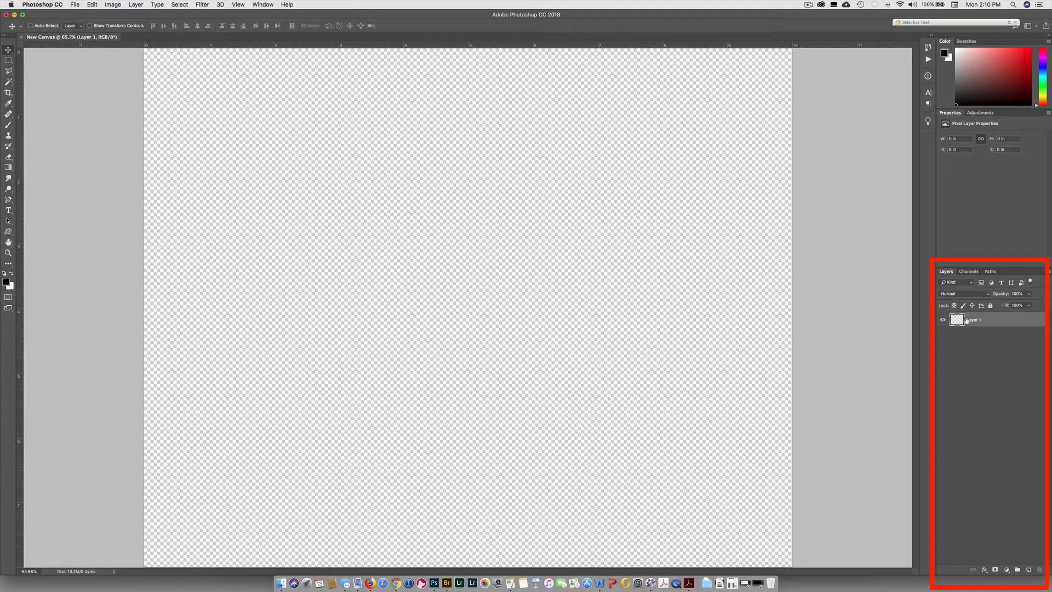
Create a new layer and make a rectangular marquee selection about 3.2 by 2.5 in near the canvas center.
{"action": "left_click", "coordinate": [1029, 571]}
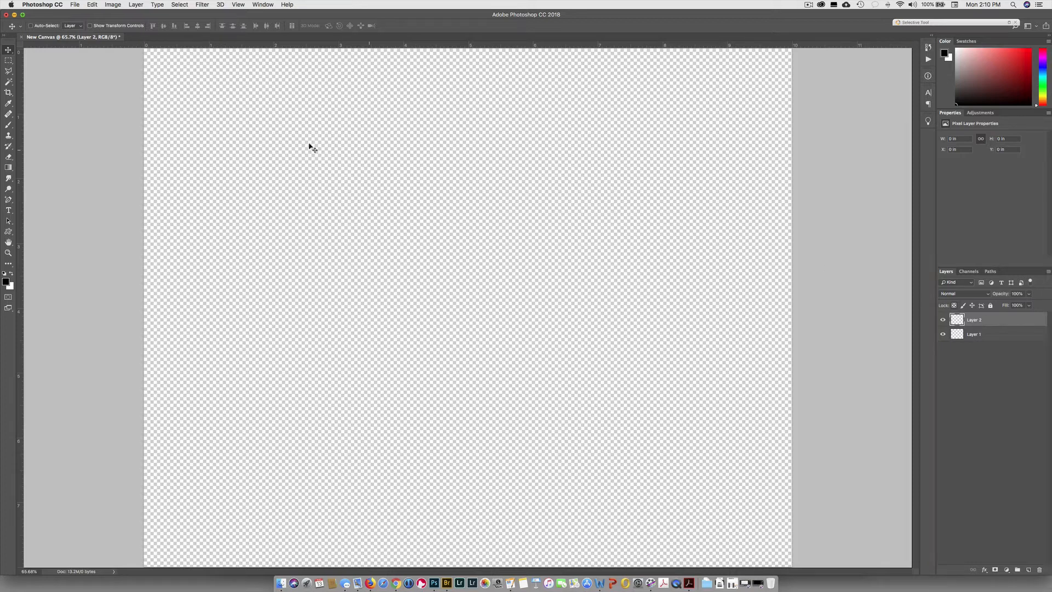
{"action": "left_click", "coordinate": [8, 62]}
{"action": "left_click", "coordinate": [8, 62]}
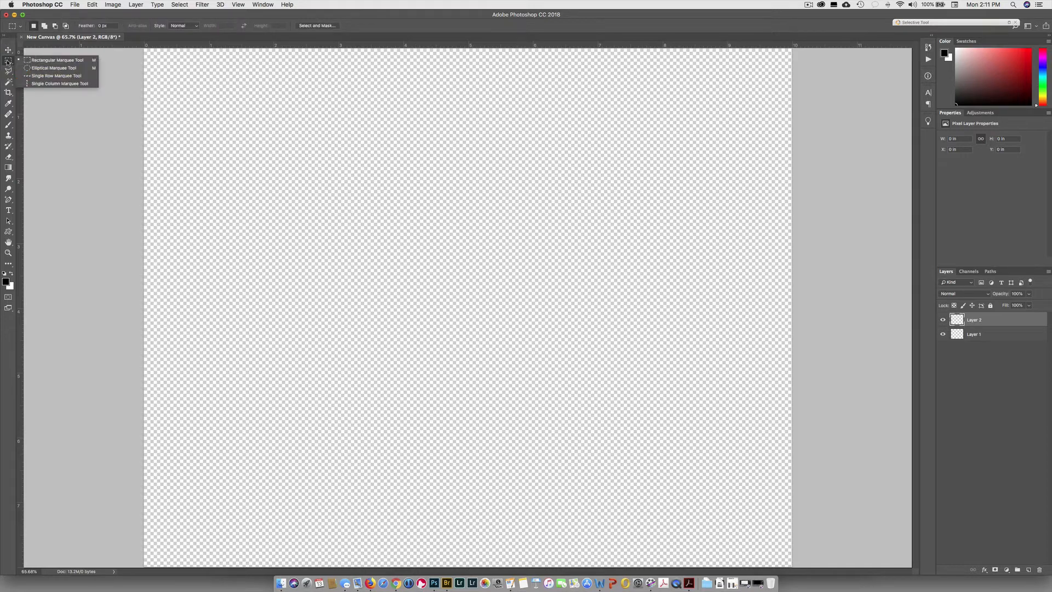
{"action": "left_click", "coordinate": [45, 61]}
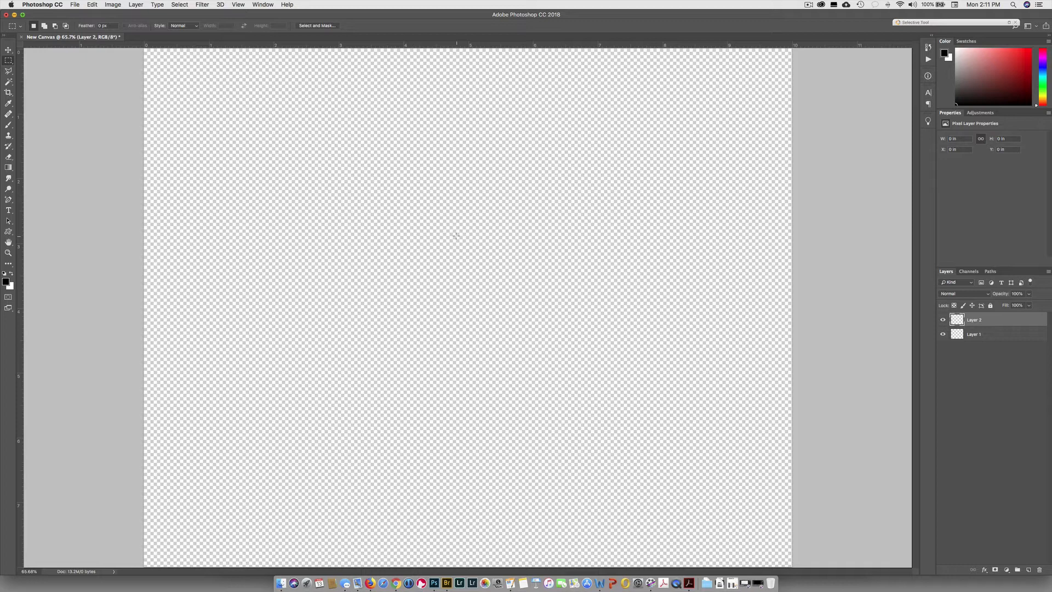
{"action": "key", "text": "space"}
{"action": "key", "text": "space"}
{"action": "key", "text": "space"}
{"action": "left_click_drag", "start_coordinate": [456, 236], "coordinate": [665, 400]}
Fill the rectangular selection with black using the Paint Bucket tool.
{"action": "left_click", "coordinate": [10, 171]}
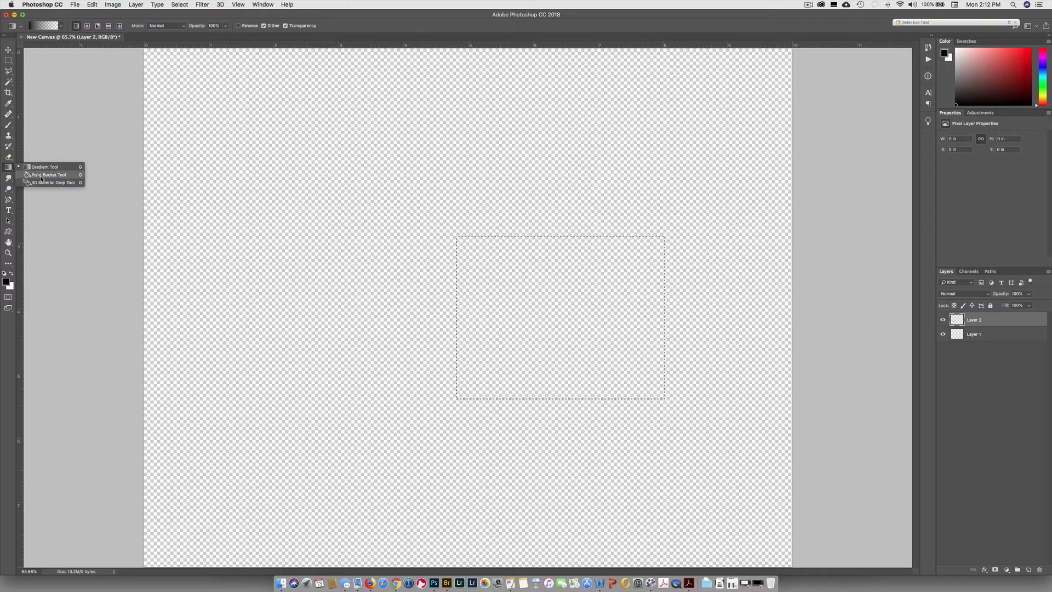
{"action": "left_click", "coordinate": [41, 175]}
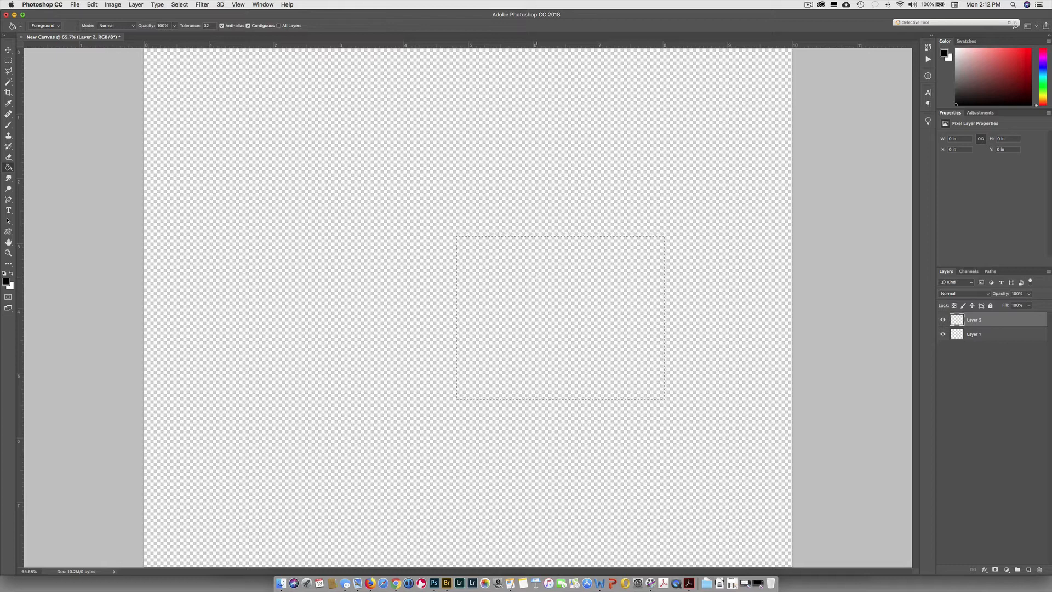
{"action": "left_click", "coordinate": [536, 278]}
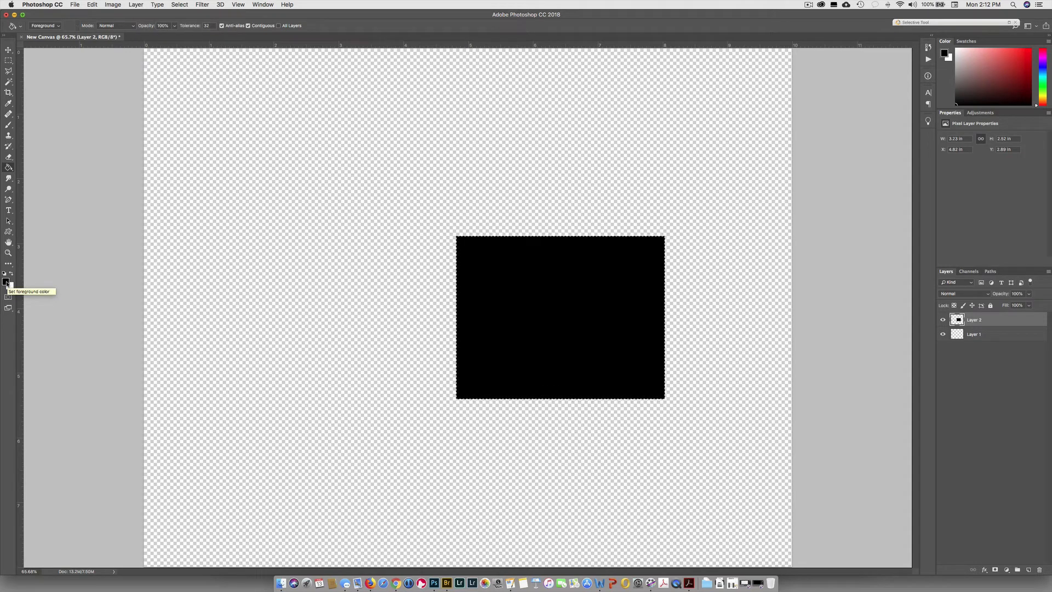
Set the foreground color to green #0cbc0c and fill the rectangular selection with it.
{"action": "left_click", "coordinate": [6, 282]}
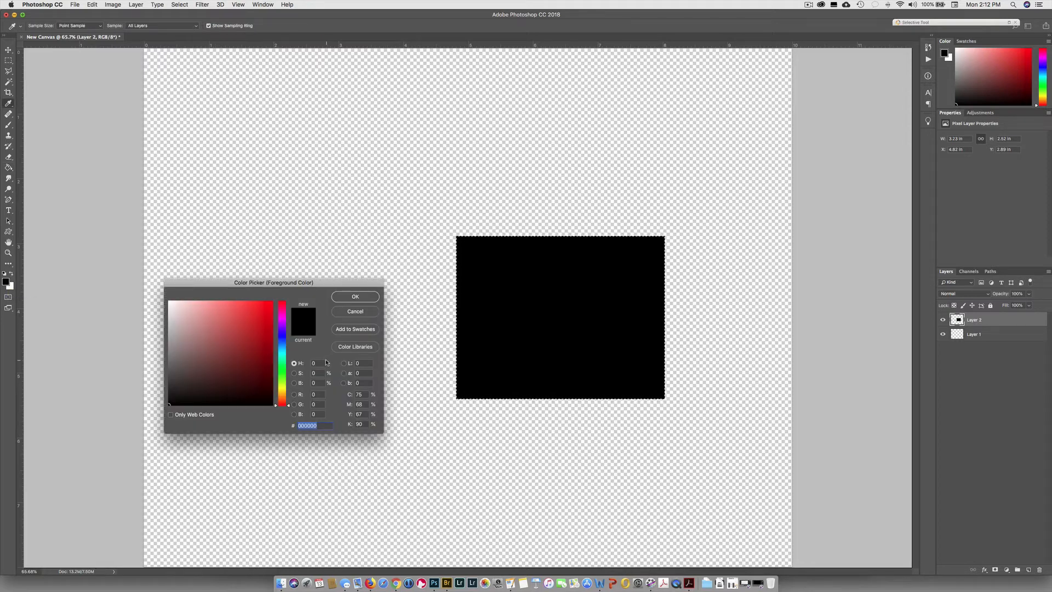
{"action": "left_click", "coordinate": [262, 318]}
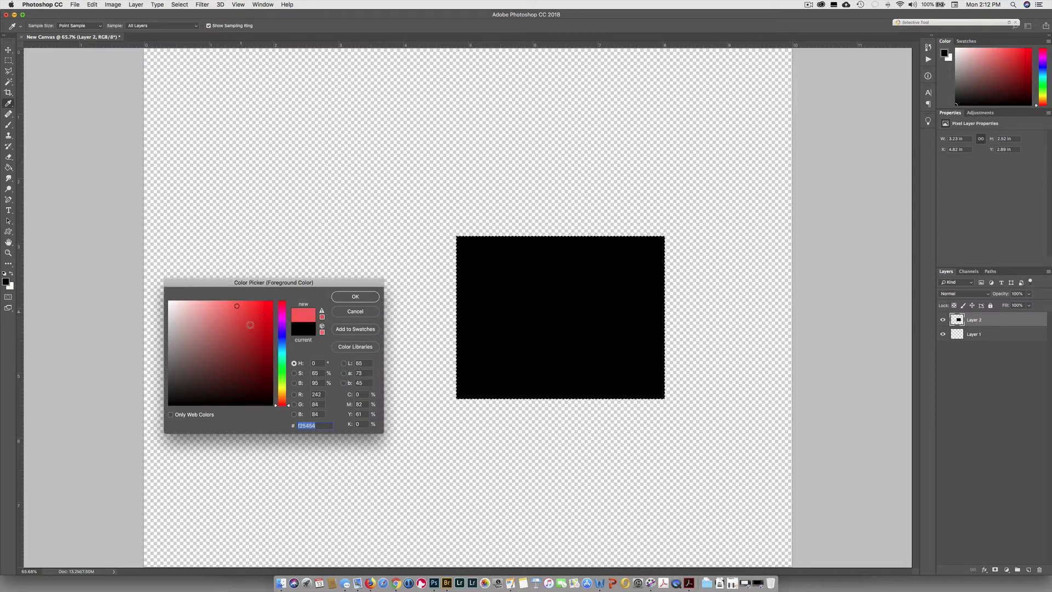
{"action": "left_click", "coordinate": [260, 313]}
{"action": "left_click", "coordinate": [234, 313]}
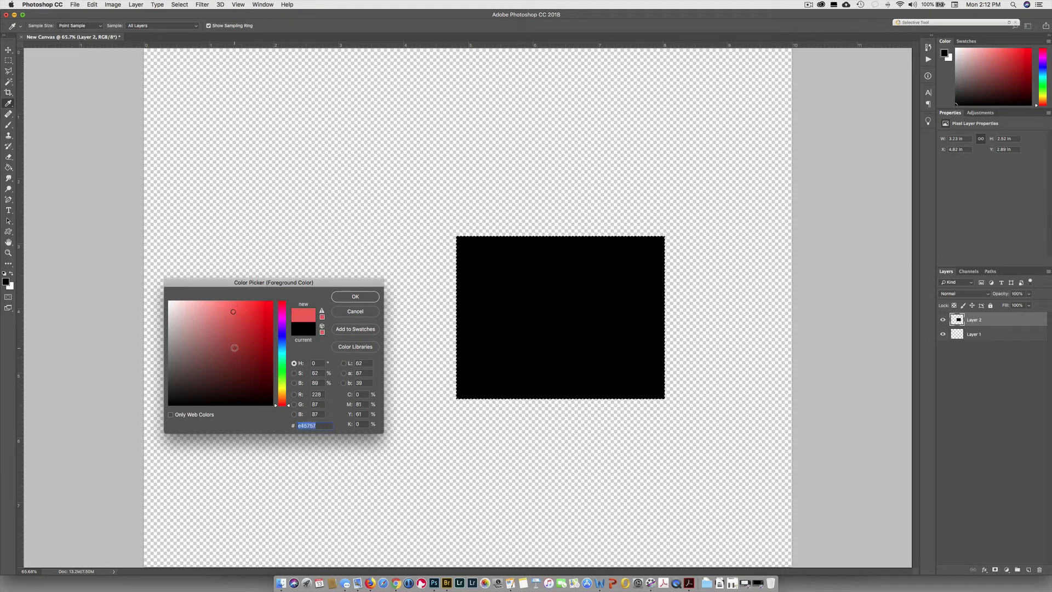
{"action": "left_click", "coordinate": [234, 348]}
{"action": "left_click", "coordinate": [246, 349]}
{"action": "left_click", "coordinate": [253, 328]}
{"action": "left_click", "coordinate": [225, 320]}
{"action": "left_click", "coordinate": [234, 359]}
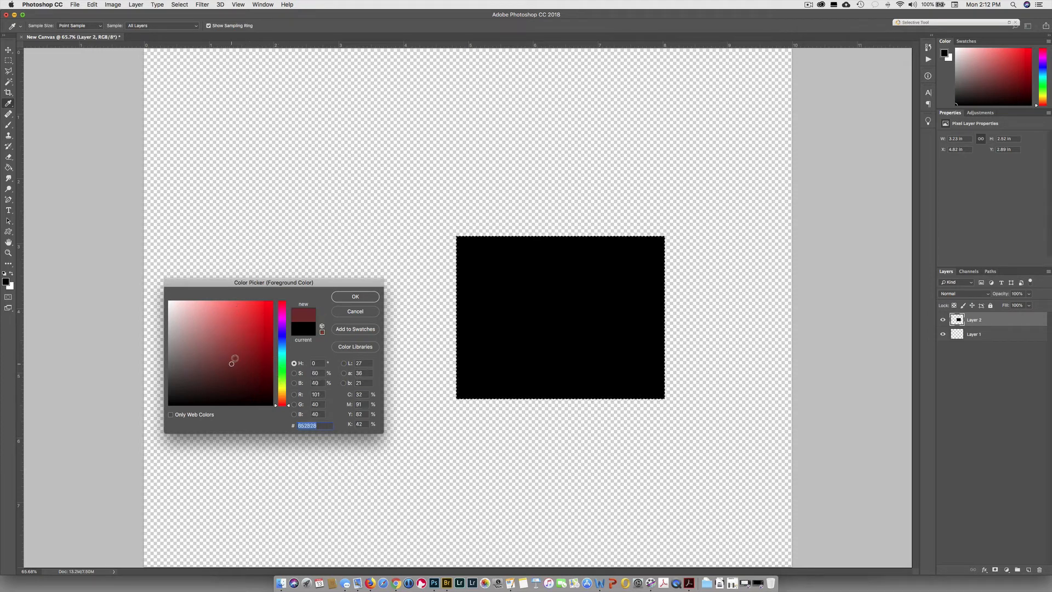
{"action": "left_click", "coordinate": [246, 321]}
{"action": "left_click", "coordinate": [258, 308]}
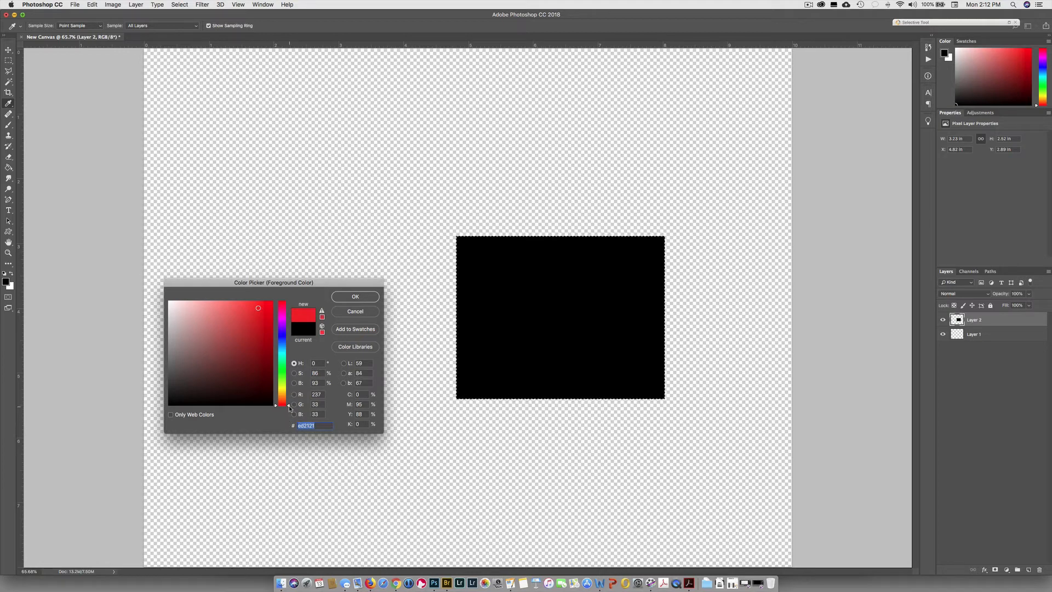
{"action": "left_click_drag", "start_coordinate": [288, 408], "coordinate": [288, 369]}
{"action": "left_click_drag", "start_coordinate": [287, 376], "coordinate": [286, 369]}
{"action": "left_click", "coordinate": [267, 328]}
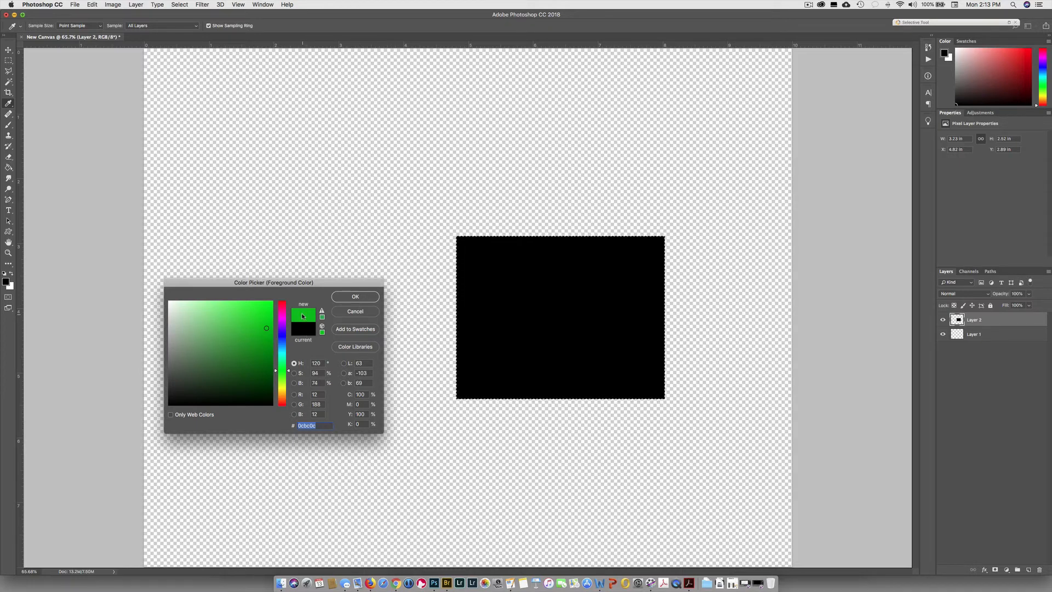
{"action": "left_click", "coordinate": [356, 296]}
{"action": "key", "text": "g"}
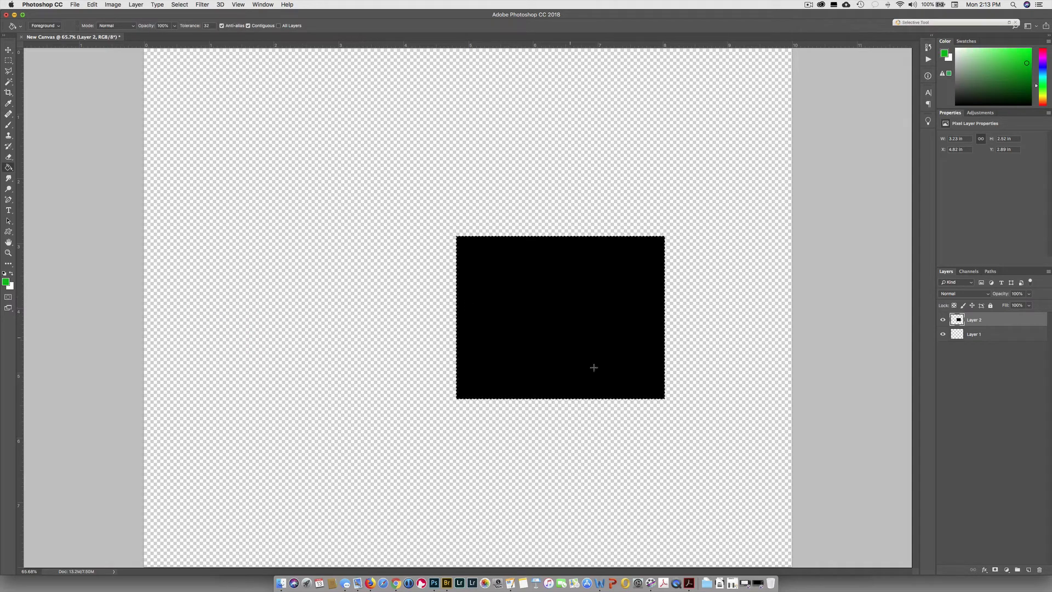
{"action": "left_click", "coordinate": [542, 289]}
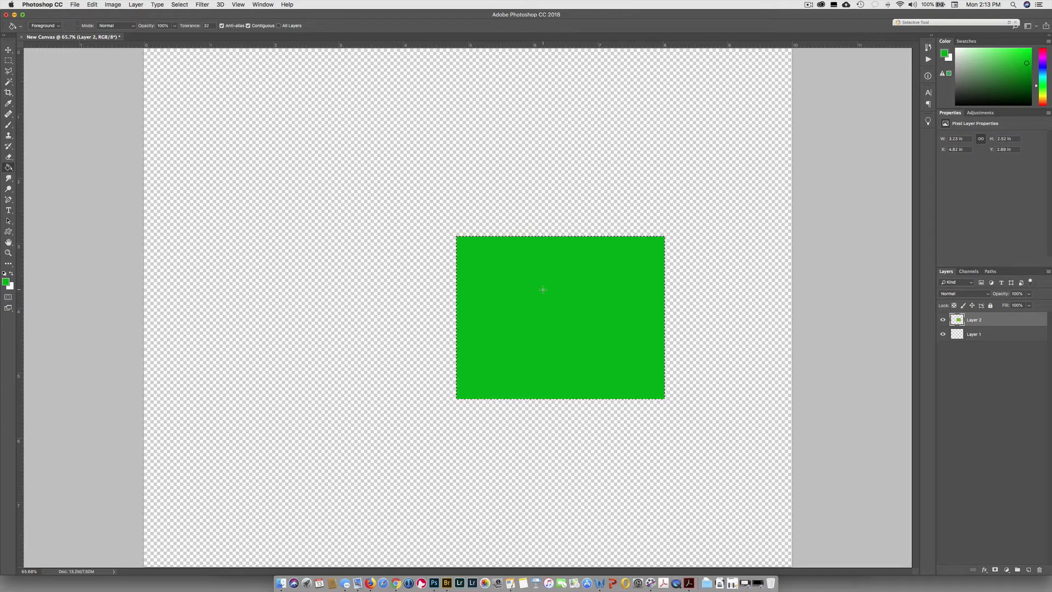
Select a tall rectangle about 1.5 by 4.4 in beside the green rectangle and fill it with the green foreground color.
{"action": "left_click", "coordinate": [8, 60]}
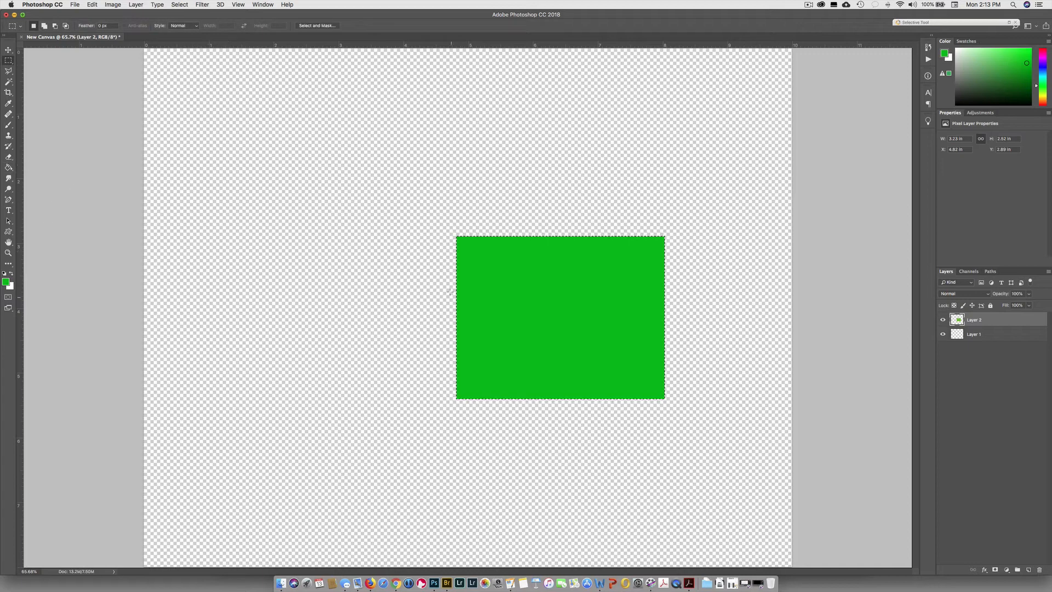
{"action": "left_click_drag", "start_coordinate": [294, 235], "coordinate": [392, 519]}
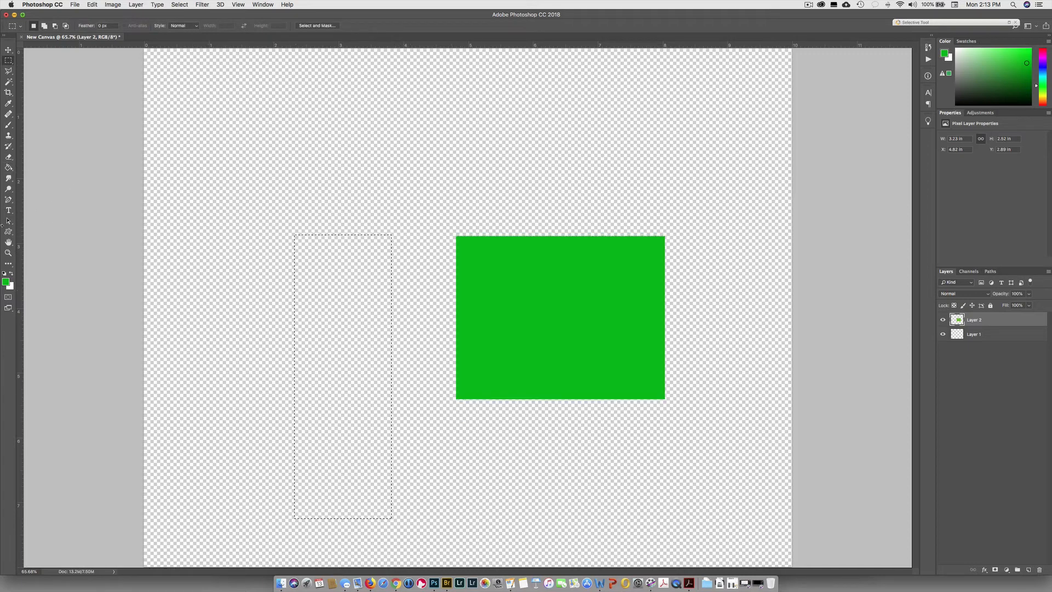
{"action": "left_click", "coordinate": [8, 167]}
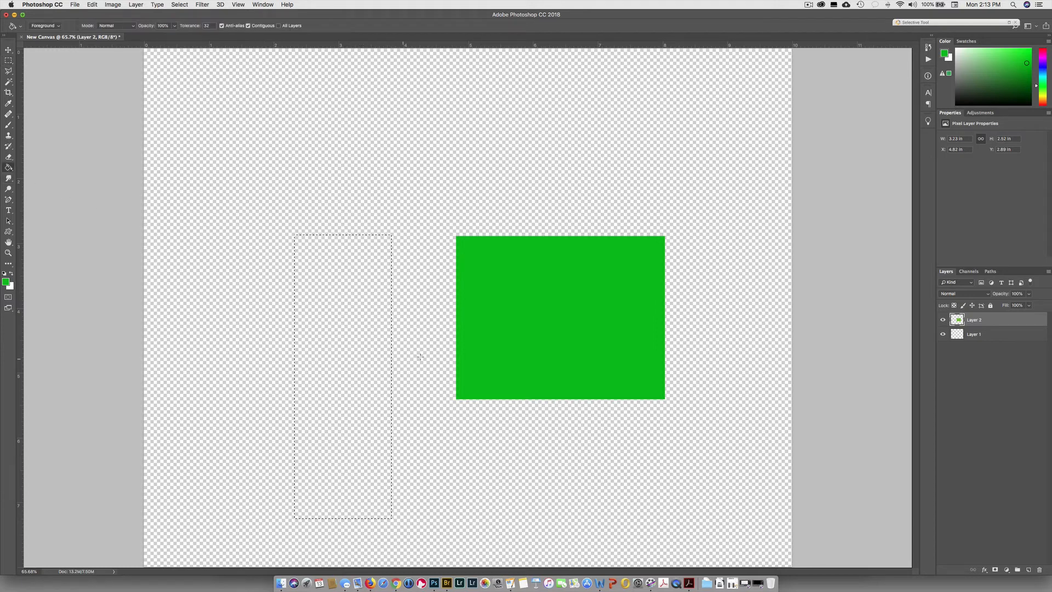
{"action": "left_click", "coordinate": [353, 341]}
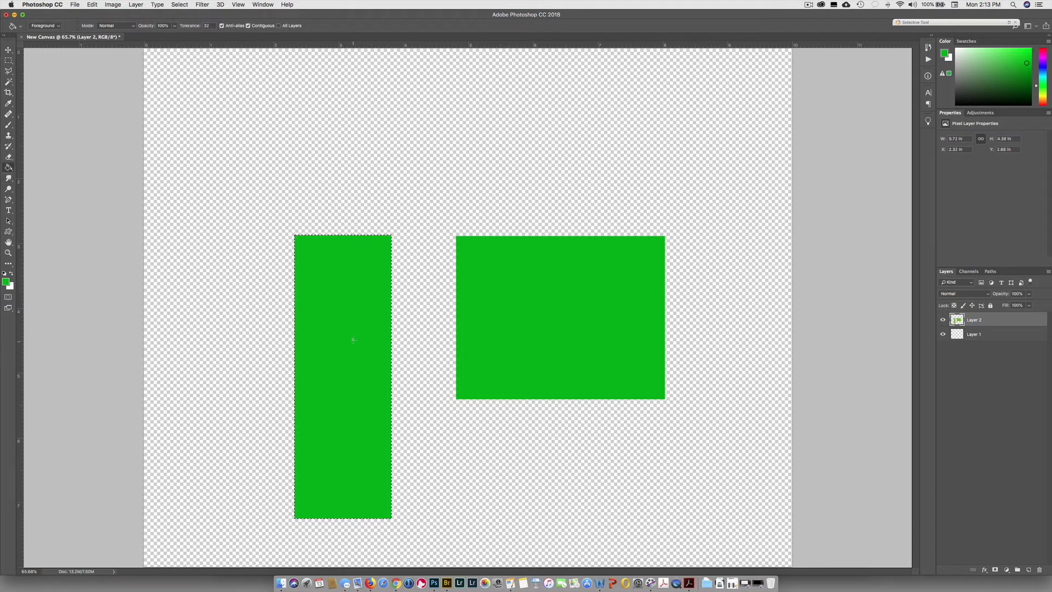
Select a small, nearly square area about 1.3 by 1.5 in below and between the two rectangles and fill it green.
{"action": "key", "text": "m"}
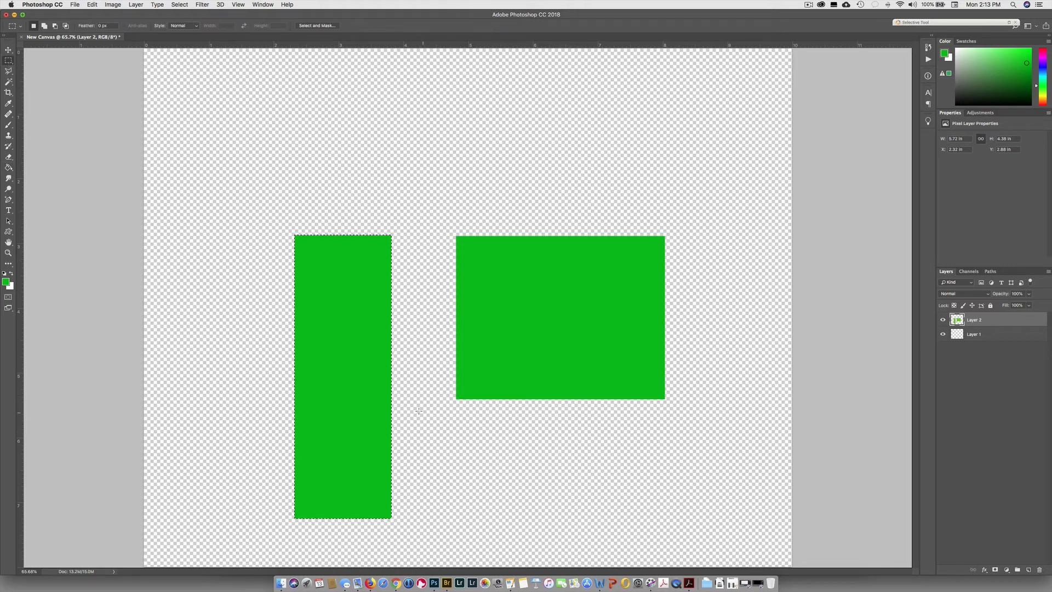
{"action": "left_click_drag", "start_coordinate": [414, 407], "coordinate": [500, 500]}
{"action": "key", "text": "g"}
{"action": "left_click", "coordinate": [486, 440]}
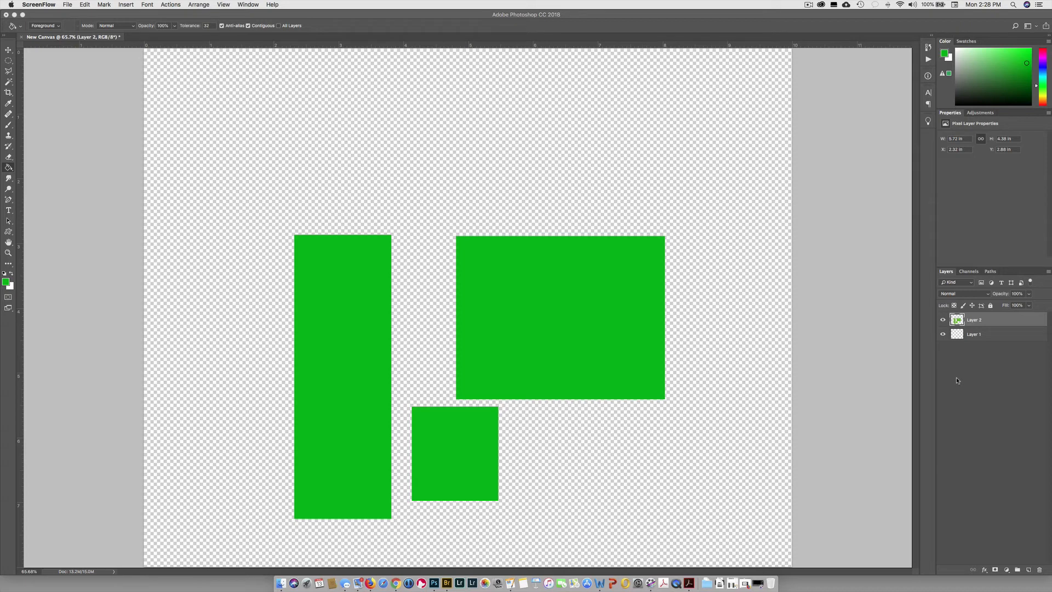
Create another layer and place a circular marquee selection about 3.9 in across over the large rectangle's upper-right corner.
{"action": "left_click", "coordinate": [1029, 571]}
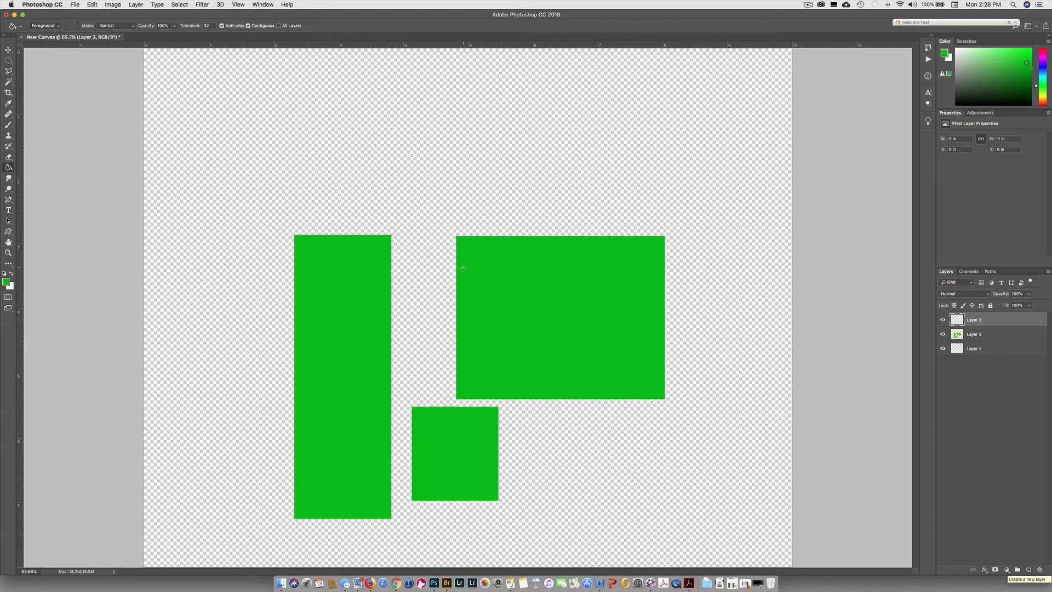
{"action": "left_click", "coordinate": [8, 60]}
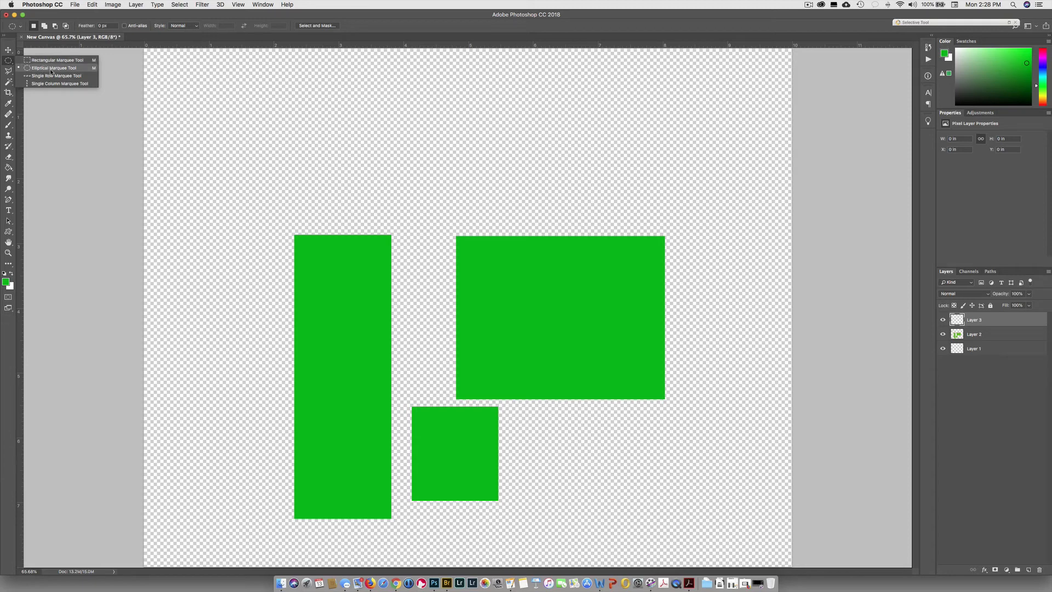
{"action": "left_click", "coordinate": [51, 71]}
{"action": "left_click", "coordinate": [9, 60]}
{"action": "left_click", "coordinate": [48, 69]}
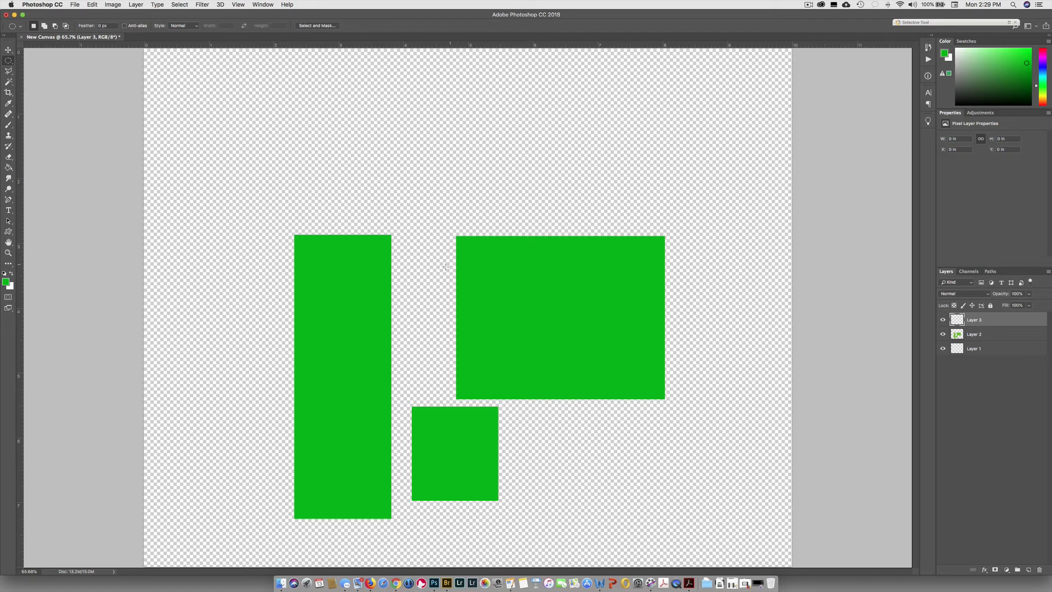
{"action": "left_click_drag", "start_coordinate": [365, 233], "coordinate": [696, 486]}
{"action": "key", "text": "shift"}
{"action": "left_click_drag", "start_coordinate": [482, 376], "coordinate": [639, 197]}
Set the foreground color to blue #092af5 and fill the circular selection with it.
{"action": "left_click", "coordinate": [6, 282]}
{"action": "left_click_drag", "start_coordinate": [282, 370], "coordinate": [269, 304]}
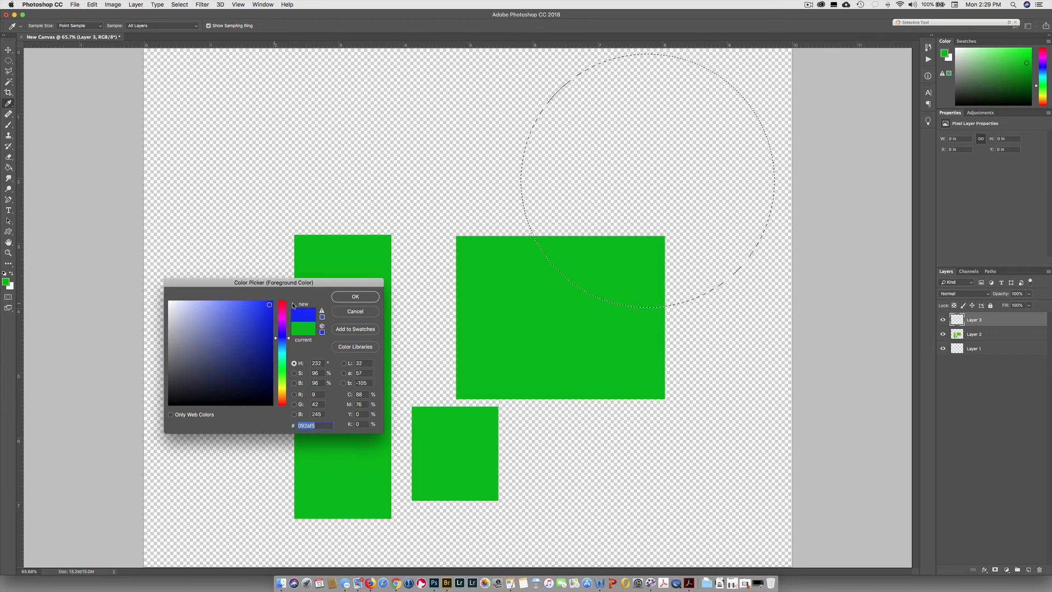
{"action": "left_click", "coordinate": [355, 296]}
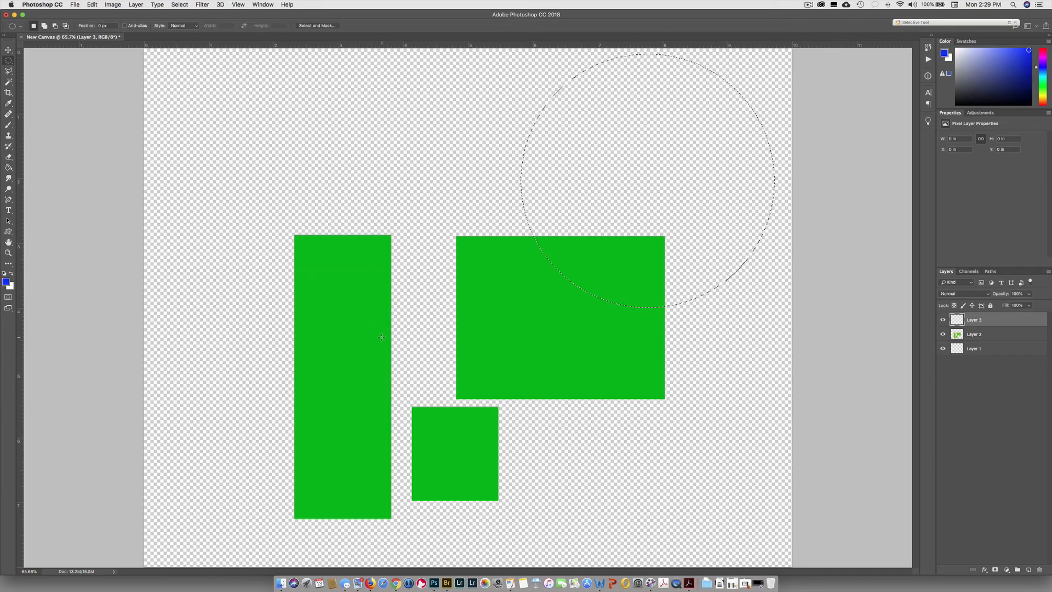
{"action": "left_click", "coordinate": [8, 167]}
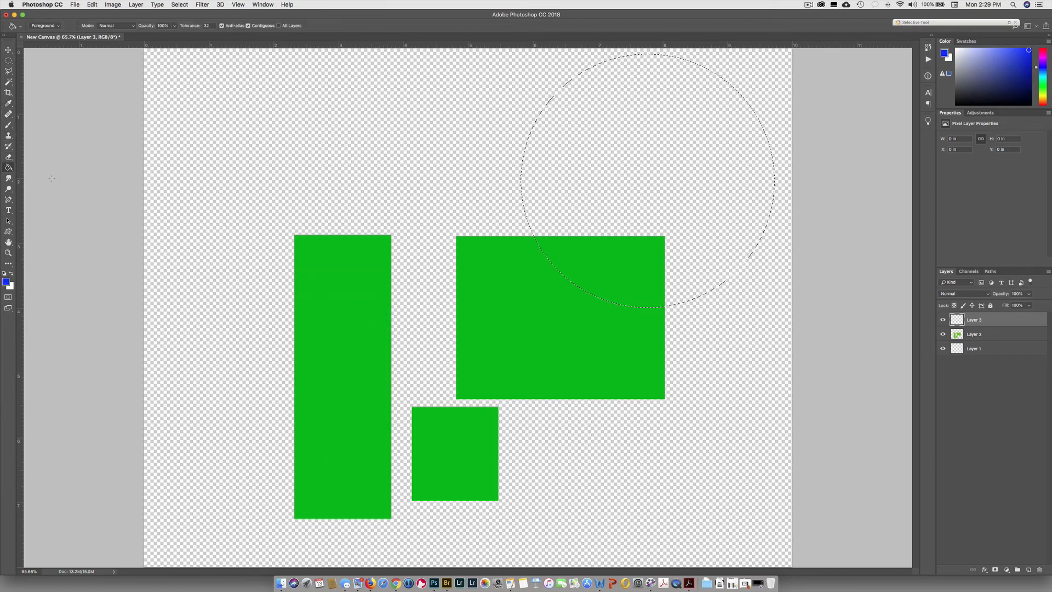
{"action": "left_click", "coordinate": [607, 171]}
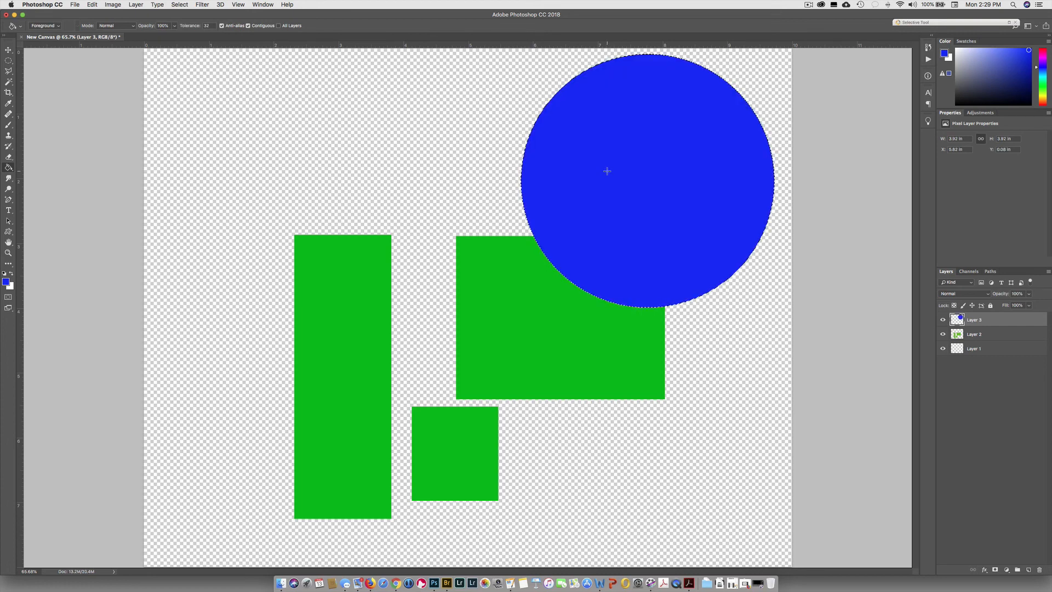
Select a wide ellipse about 4.9 by 1.4 in across the top of the tall rectangle and fill it blue.
{"action": "left_click", "coordinate": [8, 60]}
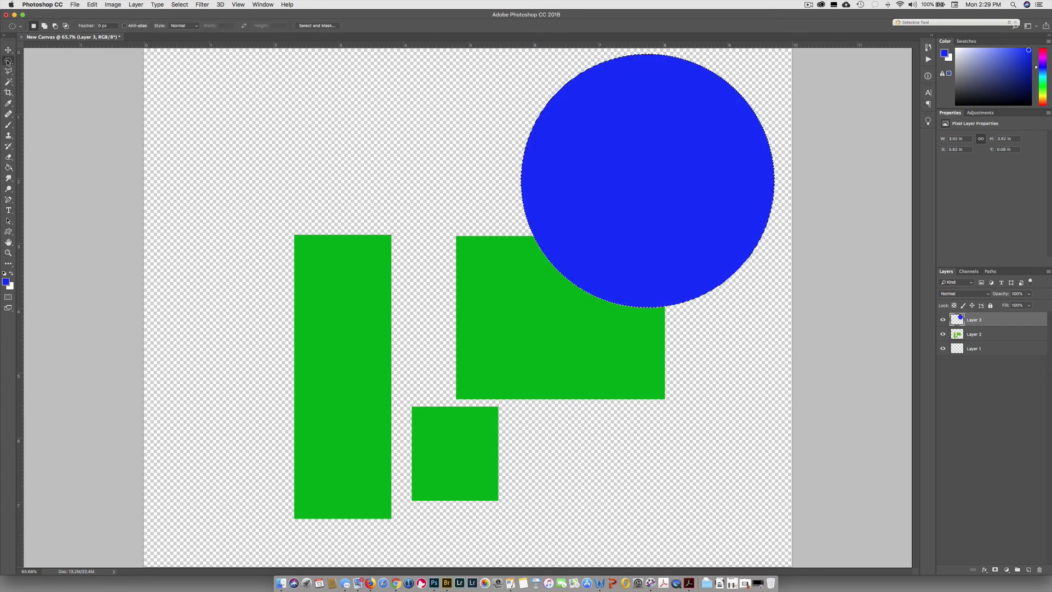
{"action": "left_click_drag", "start_coordinate": [201, 175], "coordinate": [514, 265]}
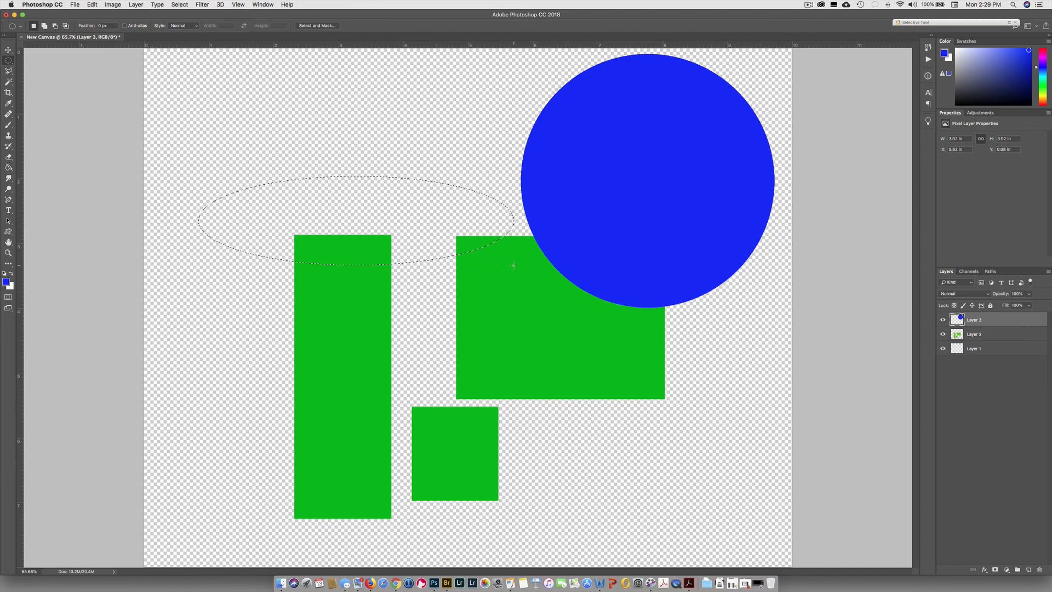
{"action": "left_click", "coordinate": [9, 168]}
{"action": "left_click", "coordinate": [317, 205]}
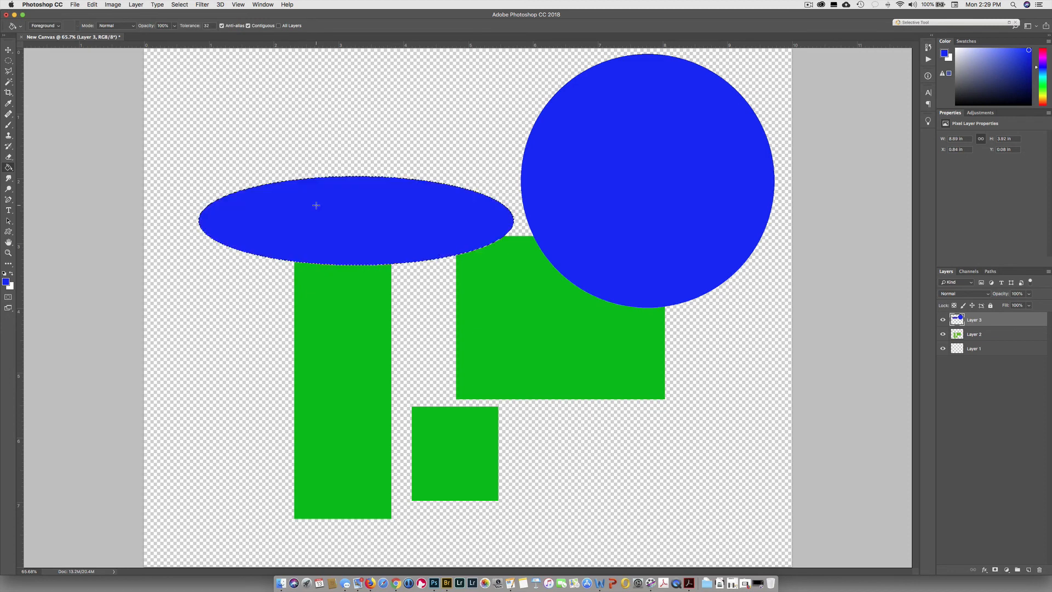
Place a circular selection about 1.3 in across over the small square's top edge and fill it blue.
{"action": "key", "text": "m"}
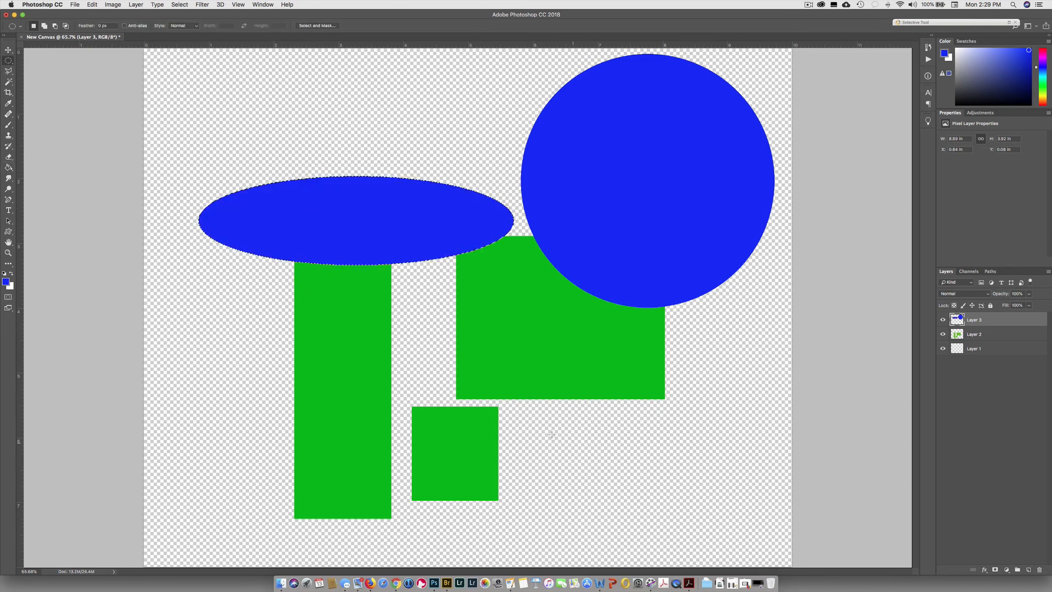
{"action": "left_click_drag", "start_coordinate": [422, 347], "coordinate": [505, 432]}
{"action": "left_click_drag", "start_coordinate": [479, 388], "coordinate": [470, 392]}
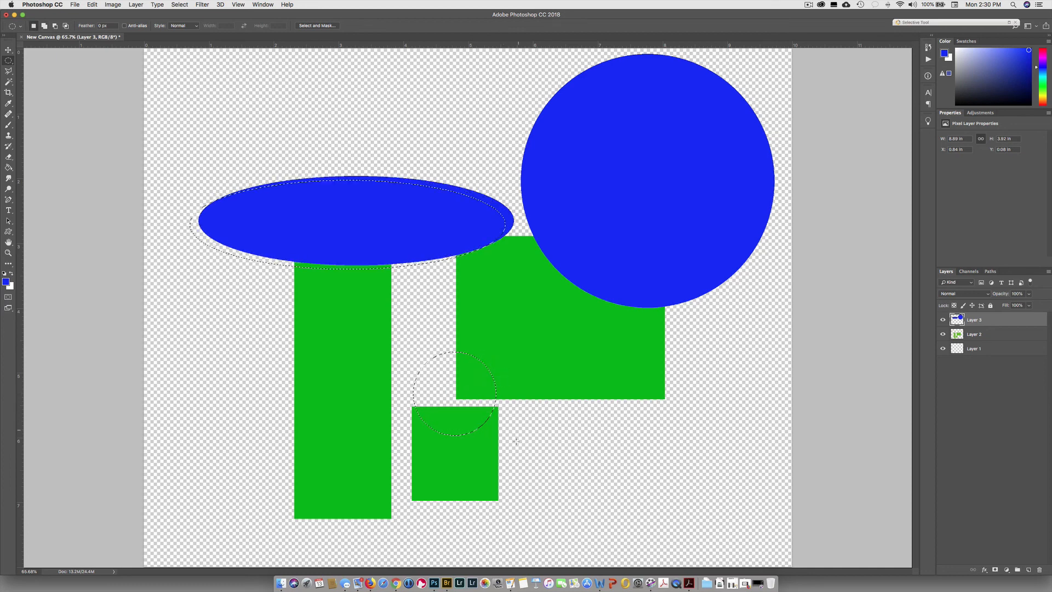
{"action": "left_click", "coordinate": [8, 169]}
{"action": "left_click", "coordinate": [440, 403]}
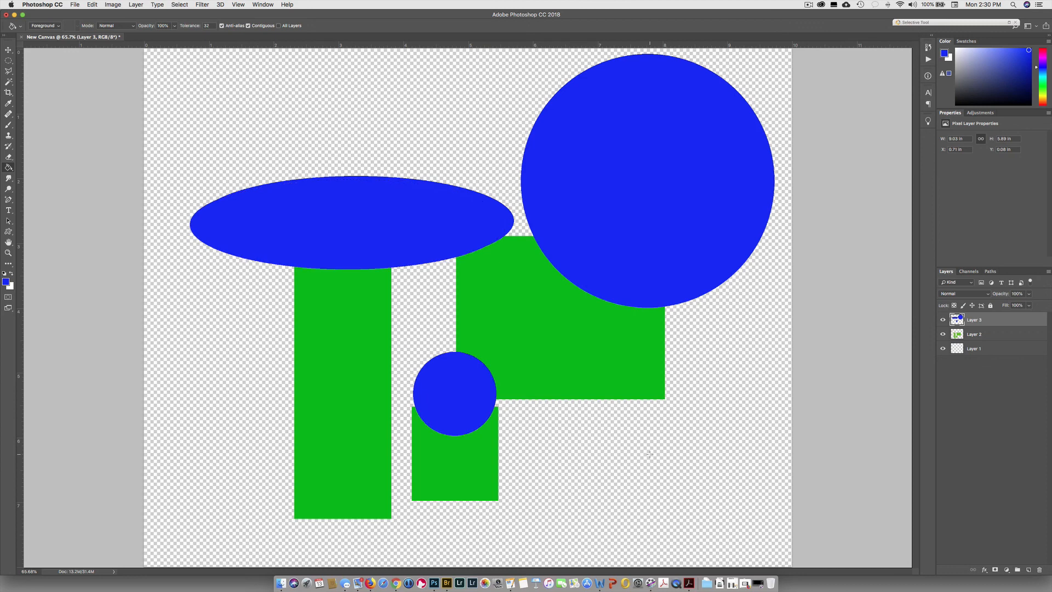
{"action": "left_click", "coordinate": [8, 60]}
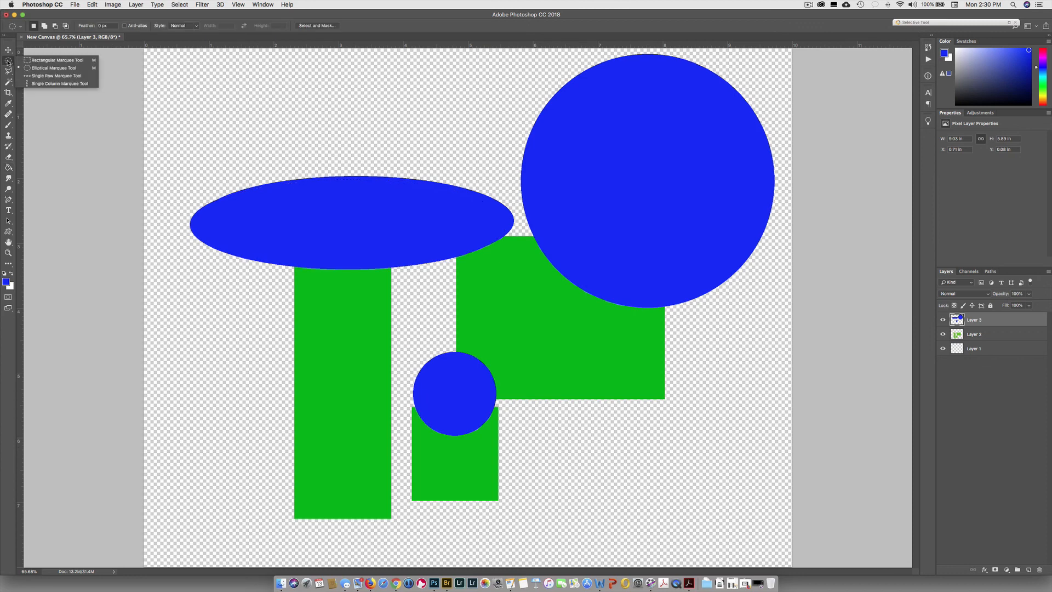
{"action": "left_click", "coordinate": [46, 77]}
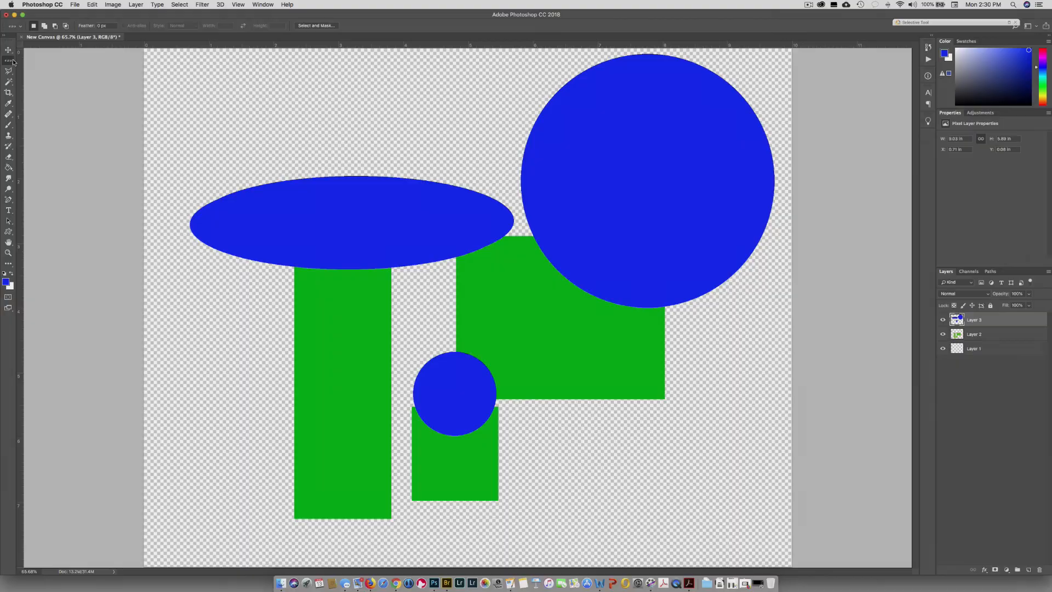
{"action": "left_click", "coordinate": [8, 60]}
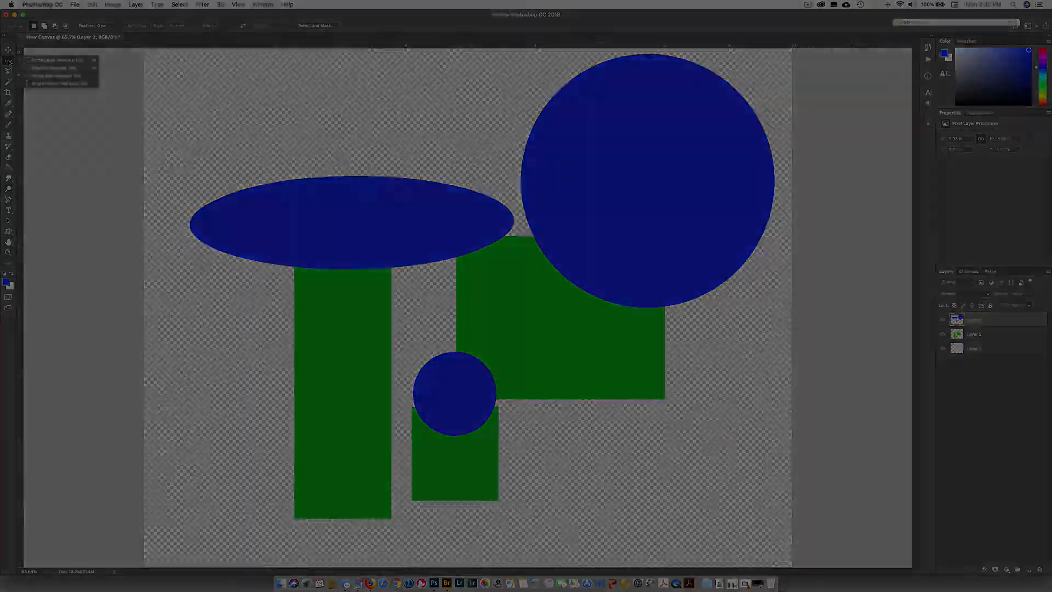
{"action": "left_click", "coordinate": [29, 61]}
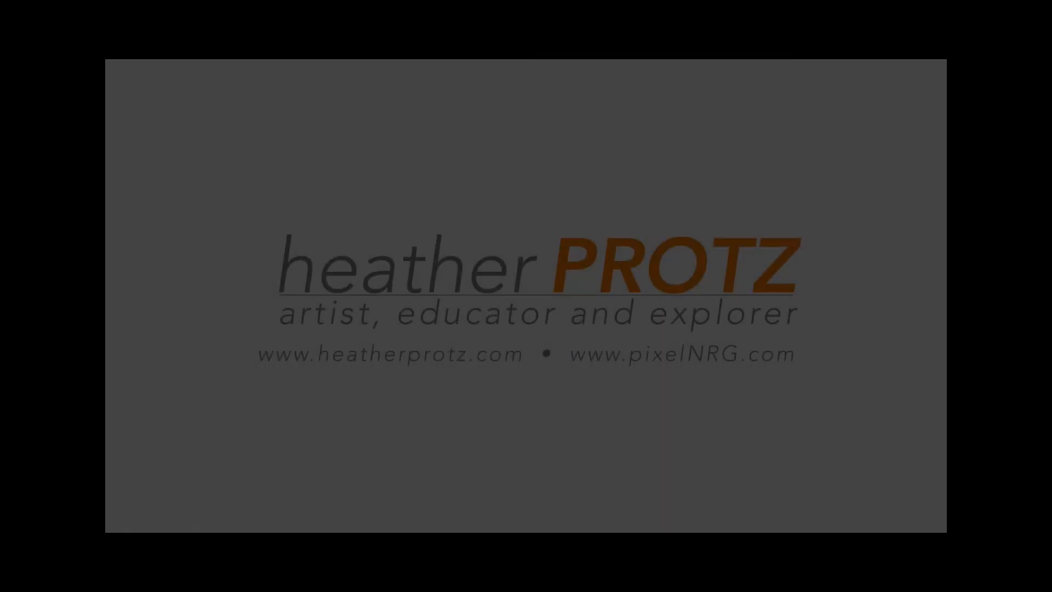